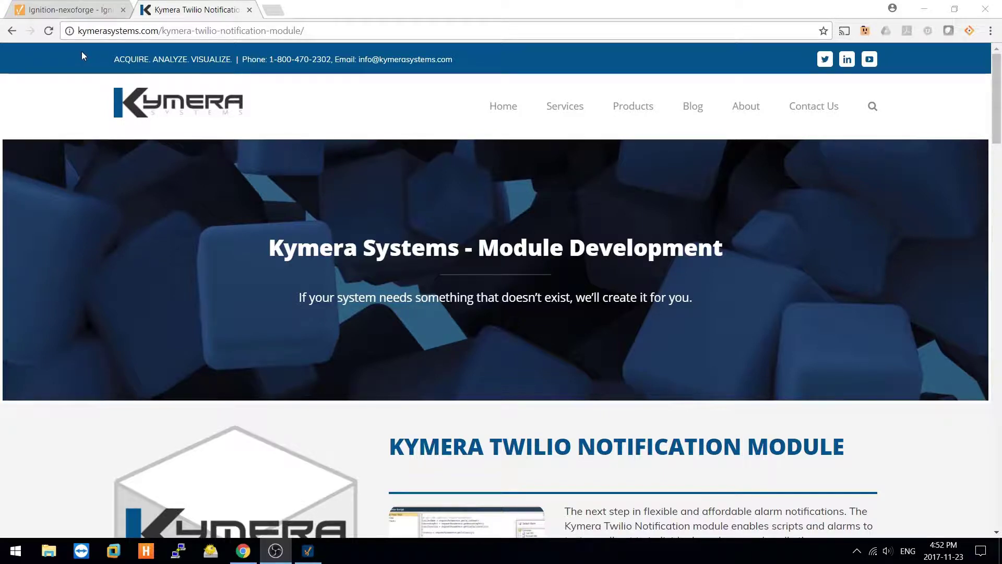
# - Expand the Twilio Notification Module's Downloads list for Ignition versions 7.7.5 through 7.9.0
pyautogui.moveTo(633, 110)
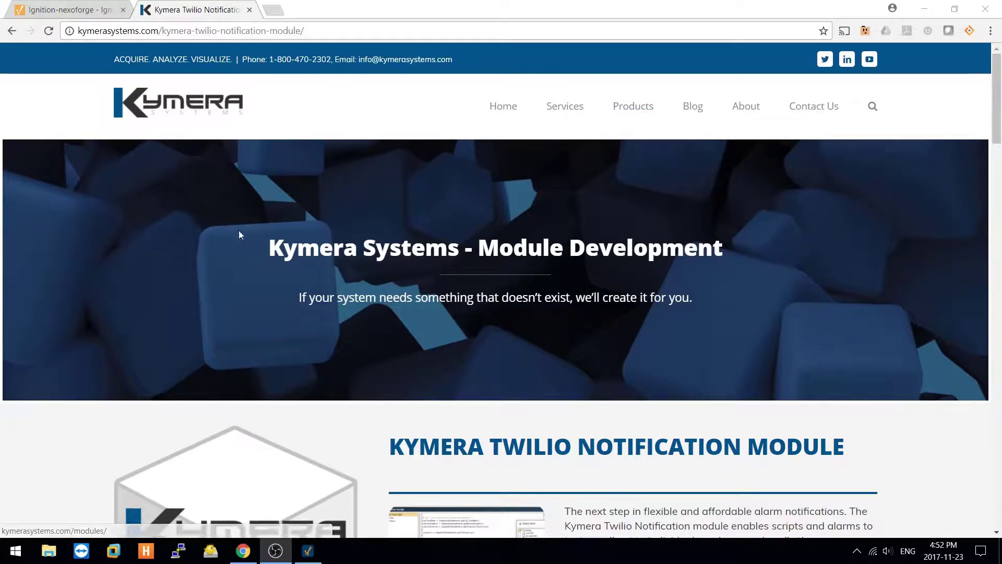
pyautogui.scroll(-1, 173, 240)
pyautogui.scroll(-5, 167, 238)
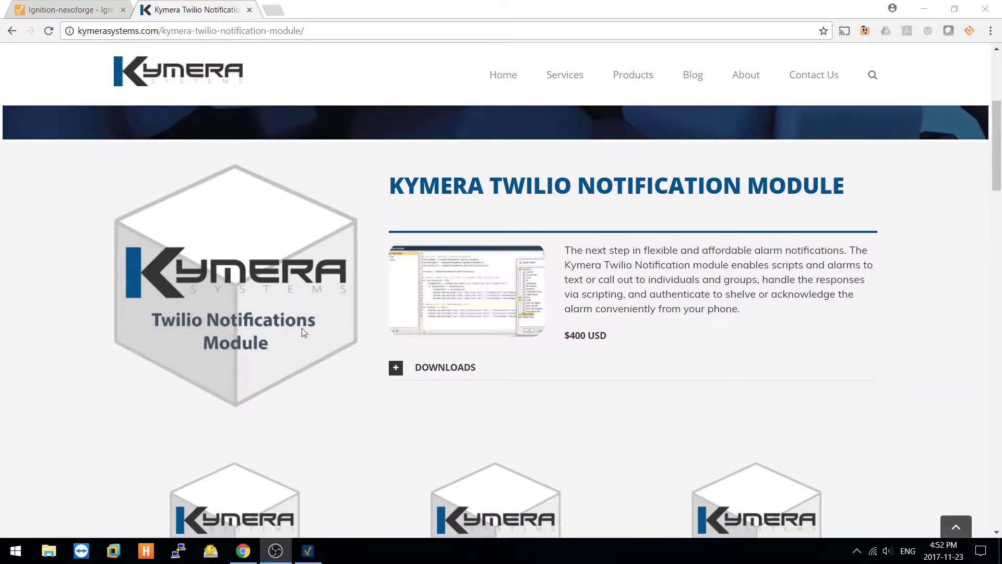
pyautogui.click(395, 369)
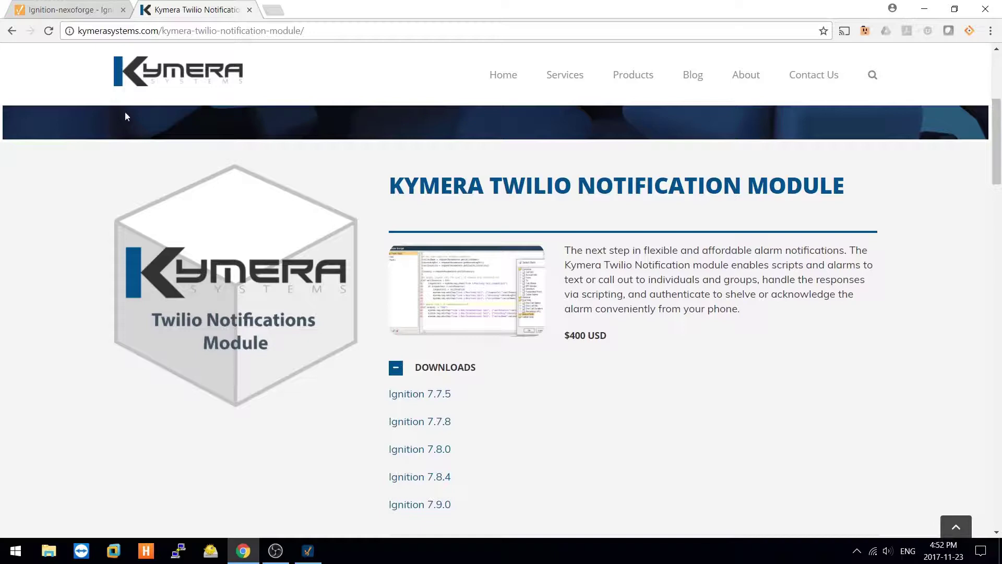
# - In the Gateway, create and save a new Twilio profile named TwilioProfile under Twilio > Profiles
pyautogui.click(87, 17)
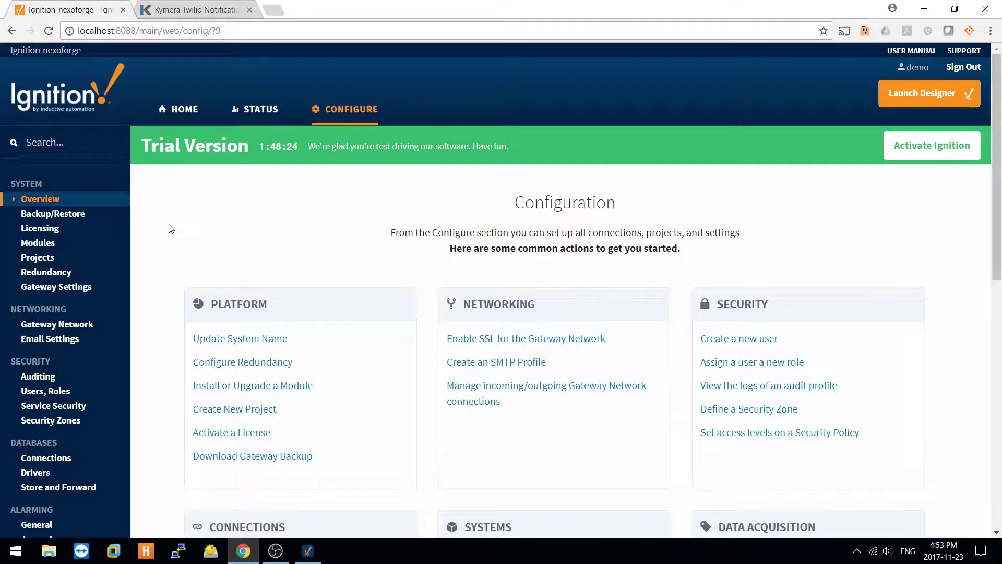
pyautogui.scroll(-4, 169, 229)
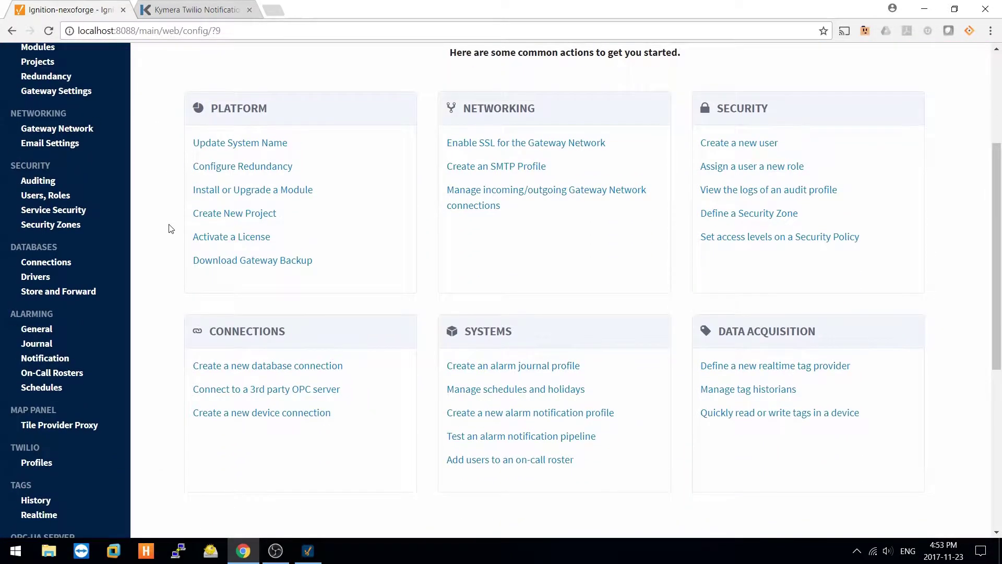
pyautogui.click(30, 462)
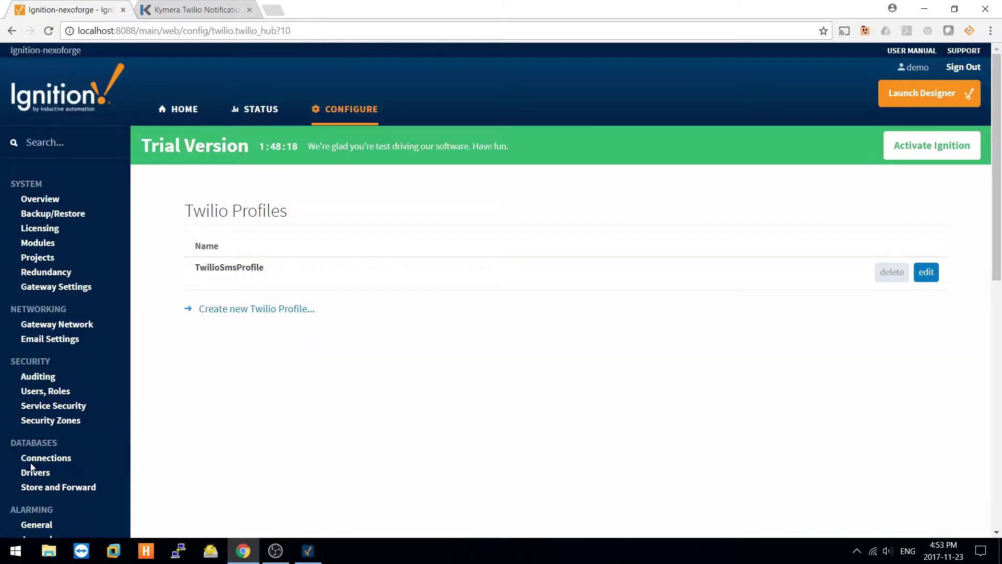
pyautogui.click(234, 311)
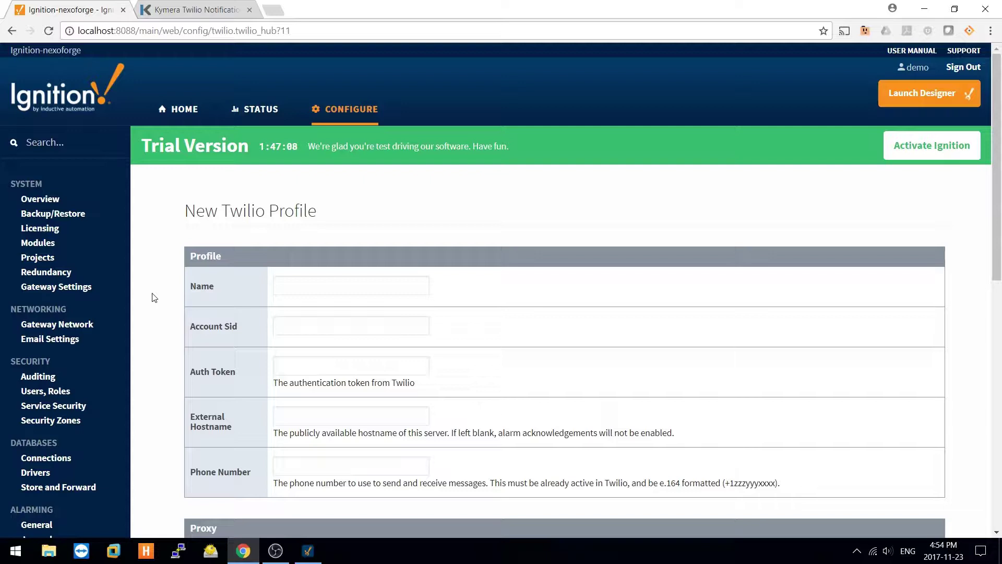
pyautogui.scroll(-6, 154, 297)
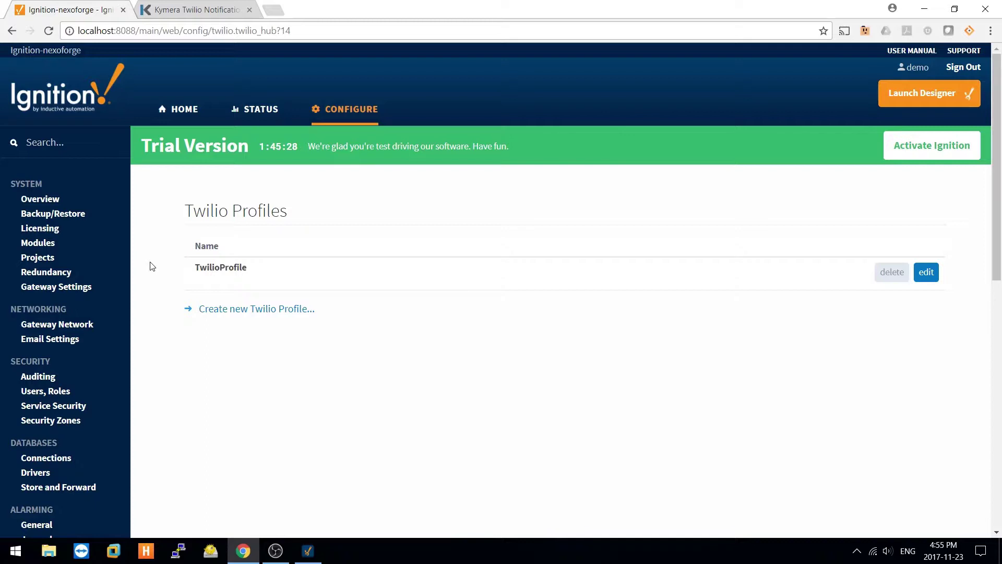
pyautogui.scroll(-3, 151, 266)
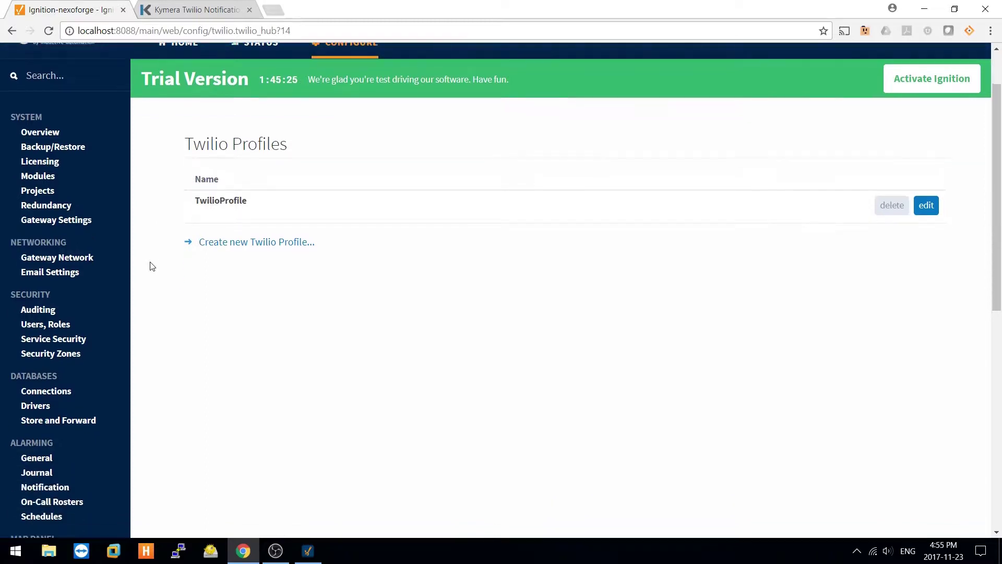
# - Start a new alarm notification profile of type Twilio Message Notification Profile
pyautogui.click(63, 423)
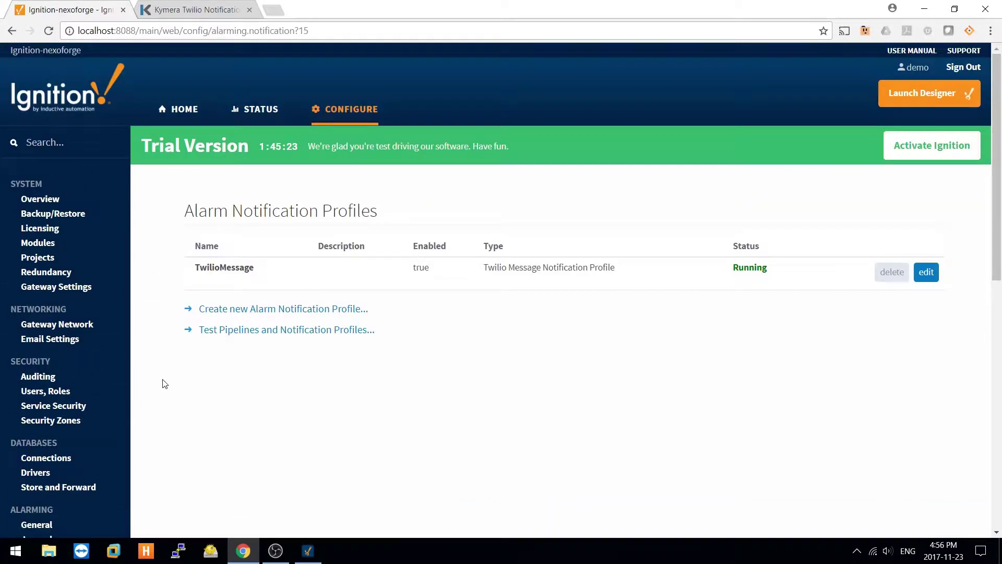
pyautogui.click(272, 309)
pyautogui.scroll(-3, 277, 310)
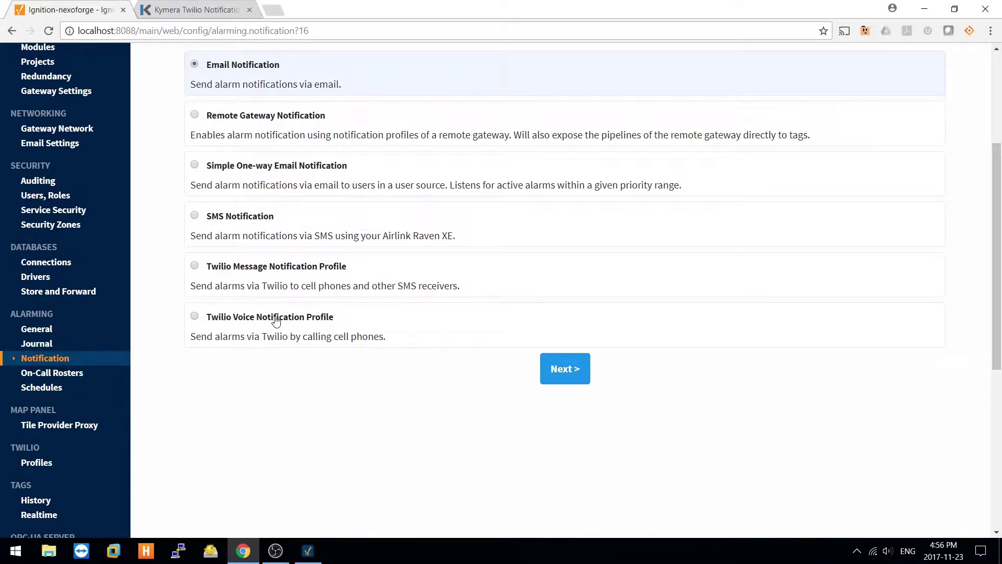
pyautogui.click(313, 270)
pyautogui.click(551, 371)
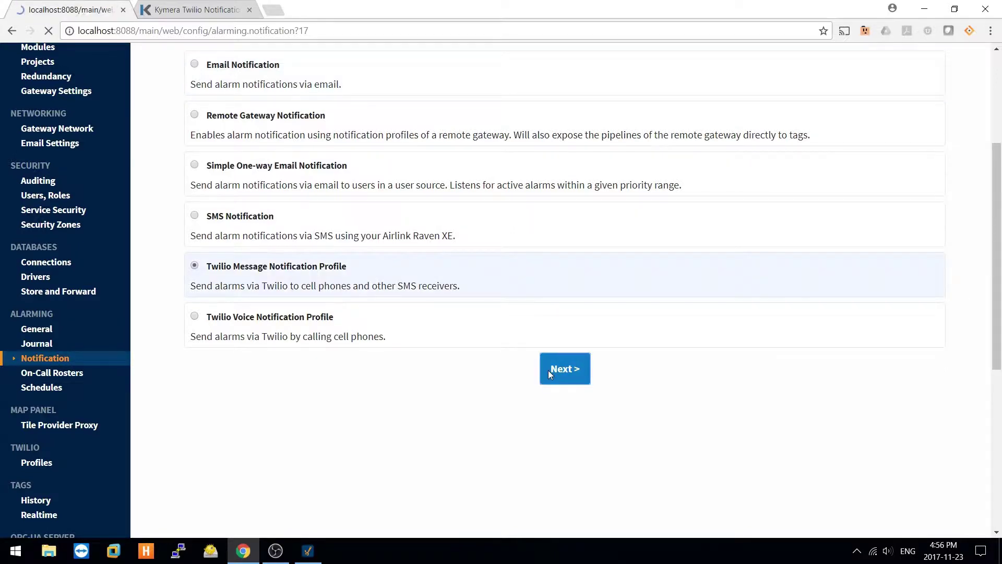
# - Review the available Twilio Account Settings and audit profile choices in the profile form
pyautogui.scroll(-2, 568, 269)
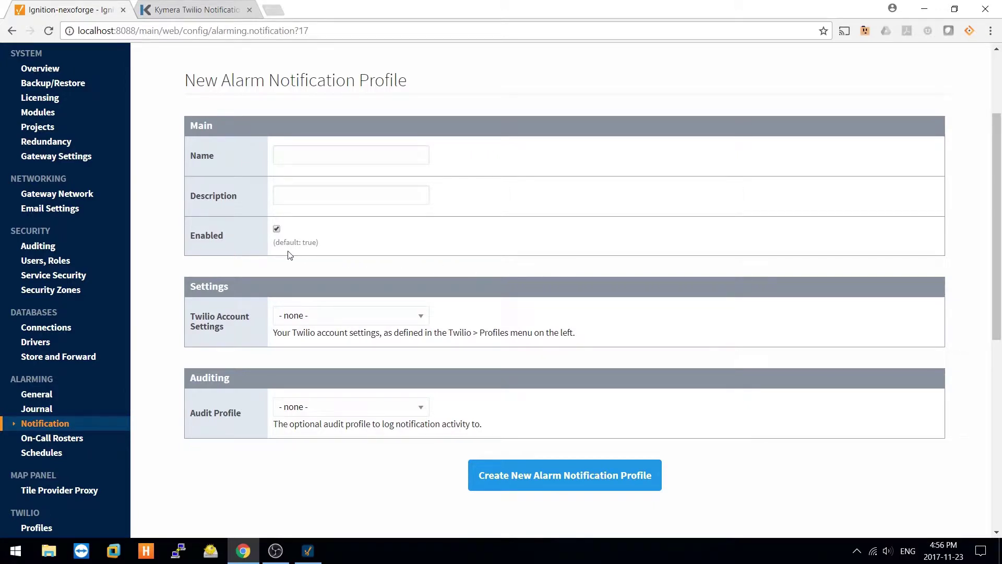
pyautogui.click(423, 317)
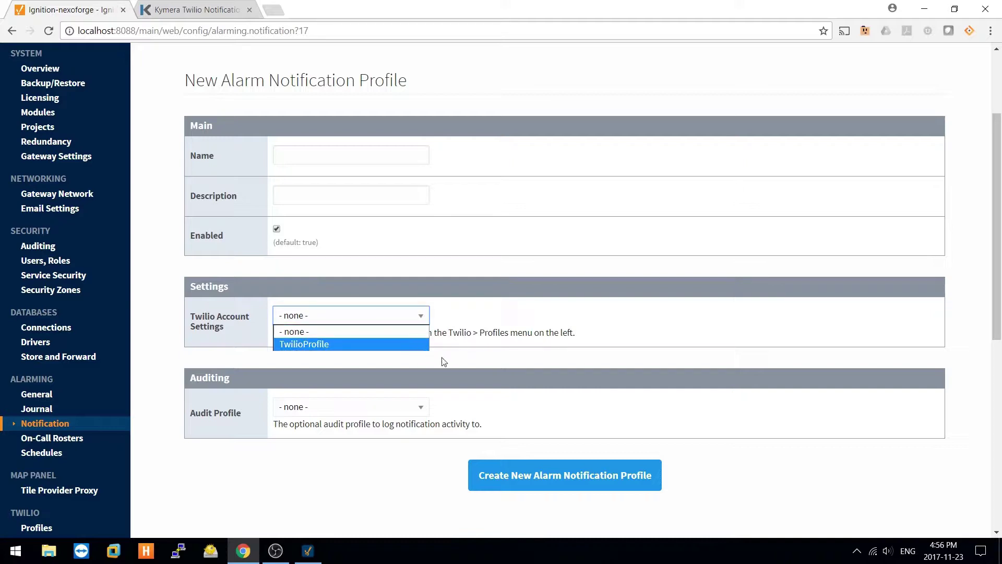
pyautogui.click(425, 407)
pyautogui.click(425, 407)
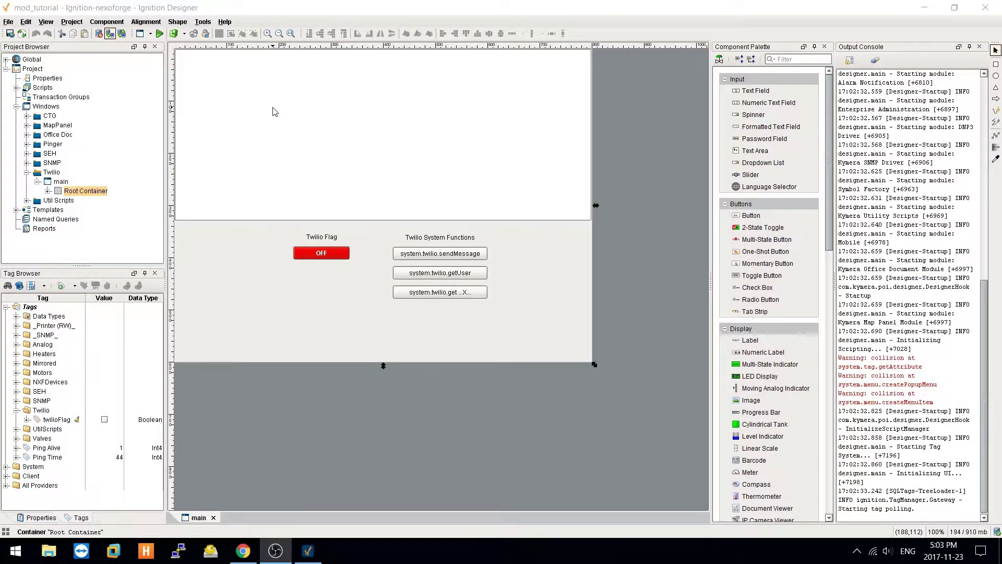
# - Check the twilioFlag tag's TwilioAlarm alarm settings, then close the tag editor with OK
pyautogui.doubleClick(67, 421)
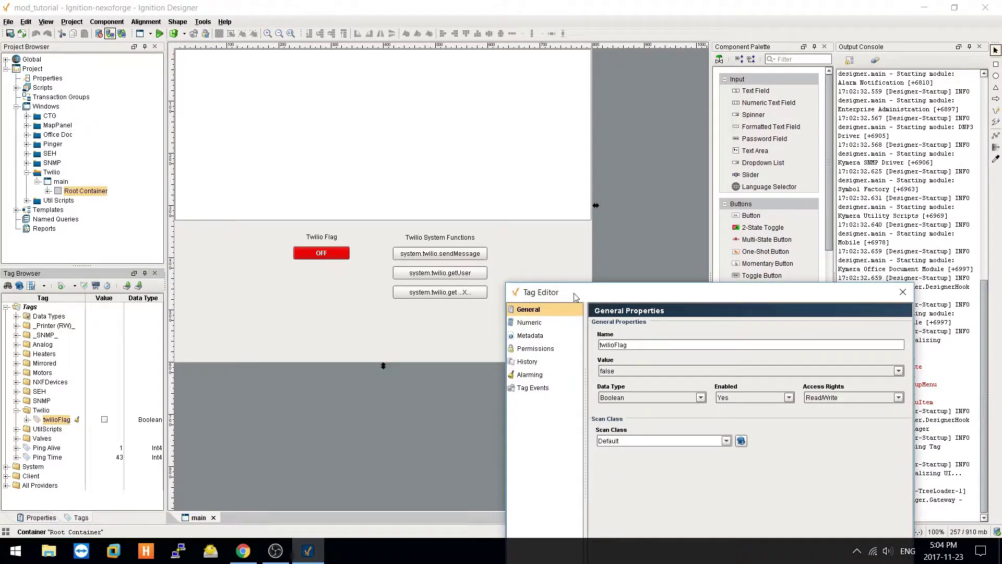
pyautogui.moveTo(606, 294); pyautogui.dragTo(616, 160)
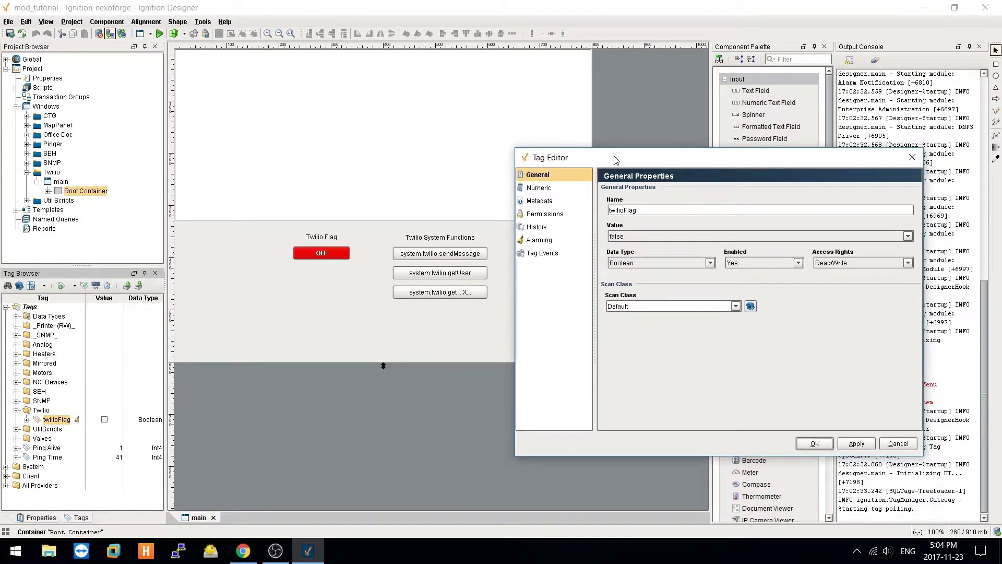
pyautogui.click(541, 241)
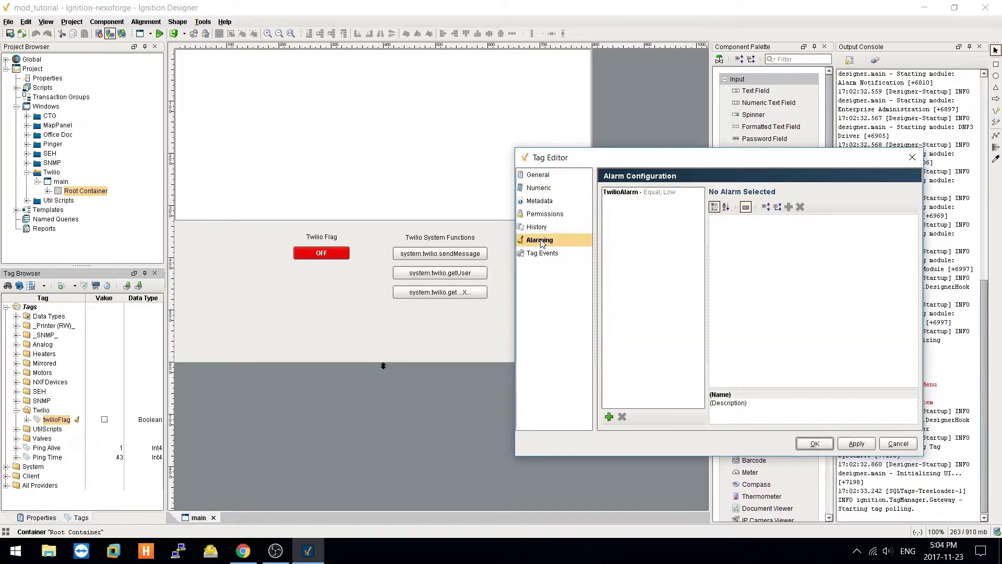
pyautogui.click(623, 193)
pyautogui.scroll(-3, 917, 235)
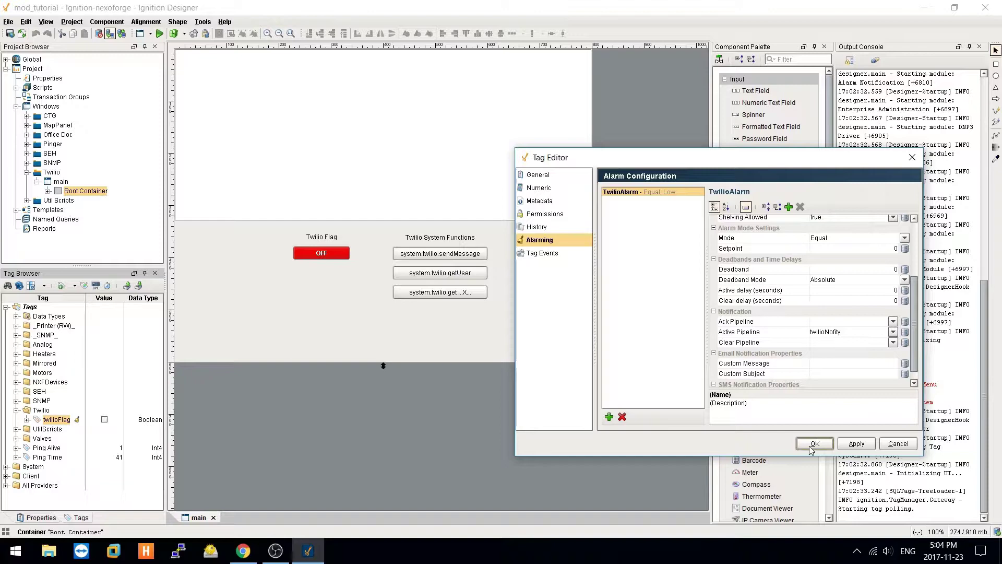
pyautogui.click(814, 443)
# - Open the twilioNofity alarm pipeline and check its Notification block's contact roster
pyautogui.click(6, 59)
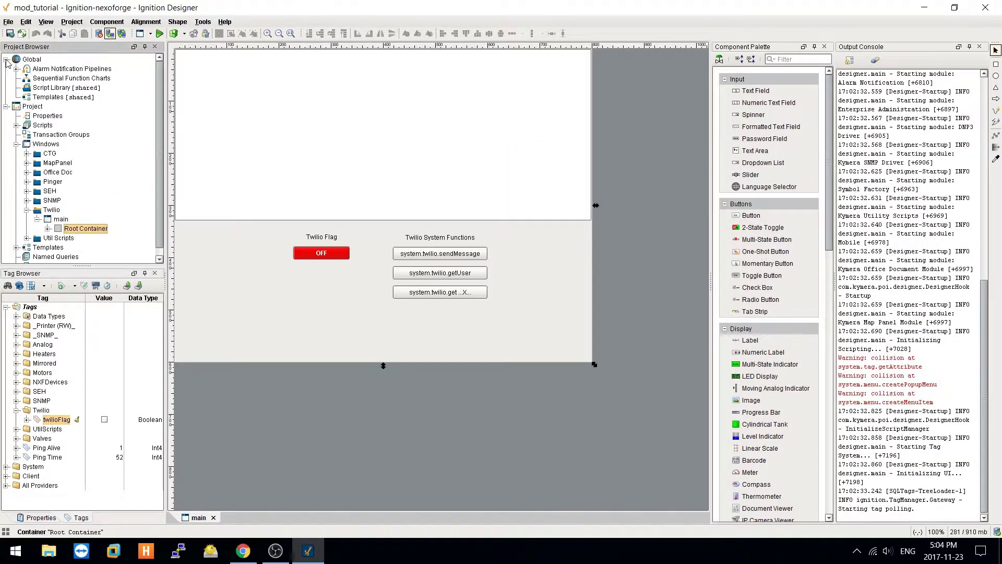
pyautogui.click(16, 68)
pyautogui.doubleClick(55, 79)
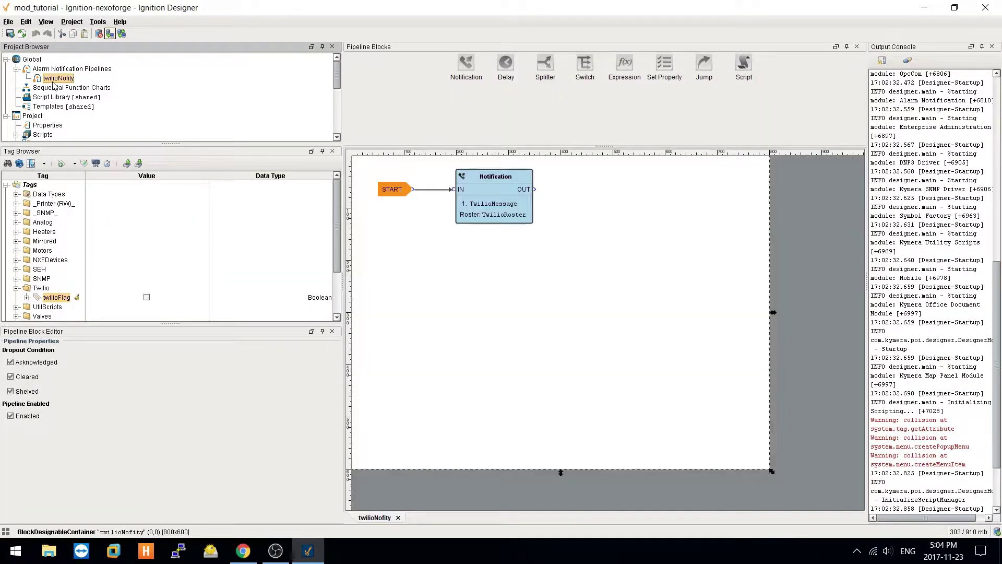
pyautogui.click(487, 191)
pyautogui.click(66, 353)
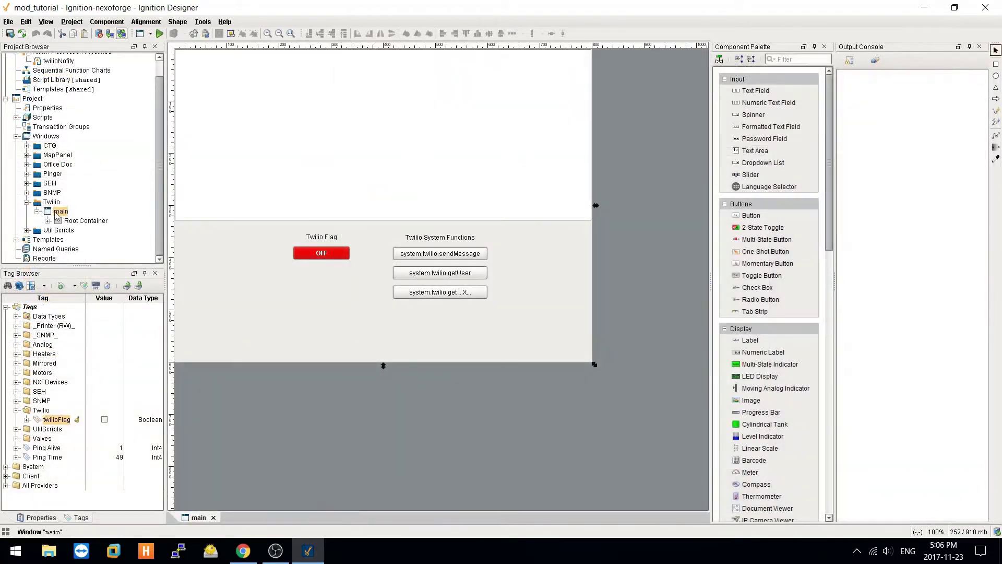
# - In preview, toggle the Twilio Flag and run the sendMessage test, logging 'sending SMS'
pyautogui.click(159, 34)
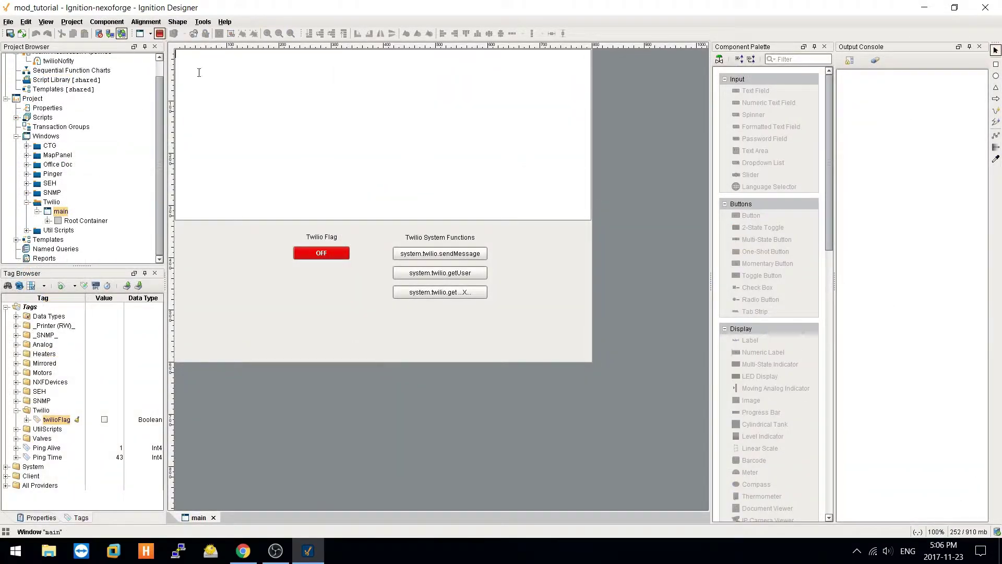
pyautogui.click(320, 254)
pyautogui.click(466, 256)
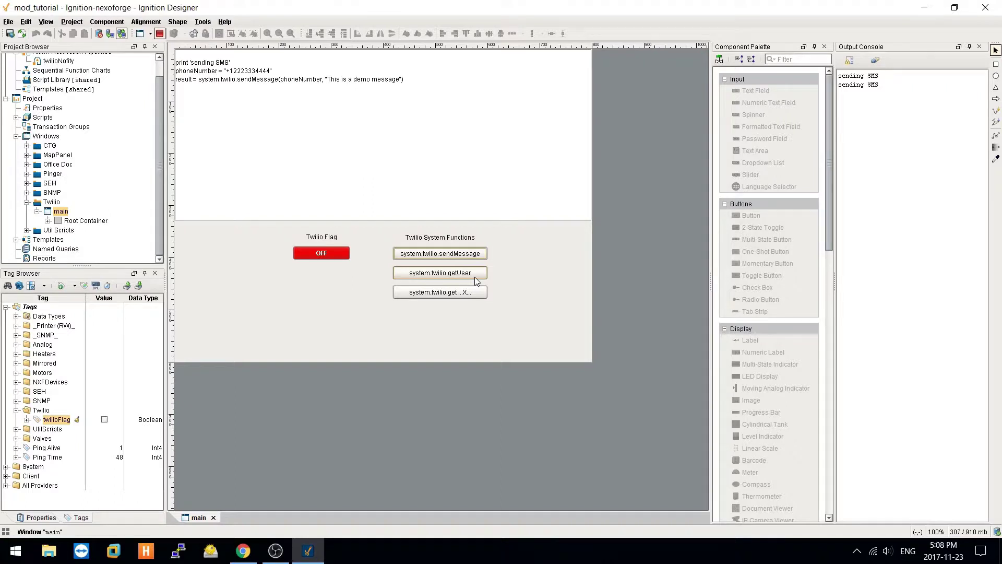
# - Run the getUser and third Twilio test scripts to print the user's messages and calls counts
pyautogui.click(474, 277)
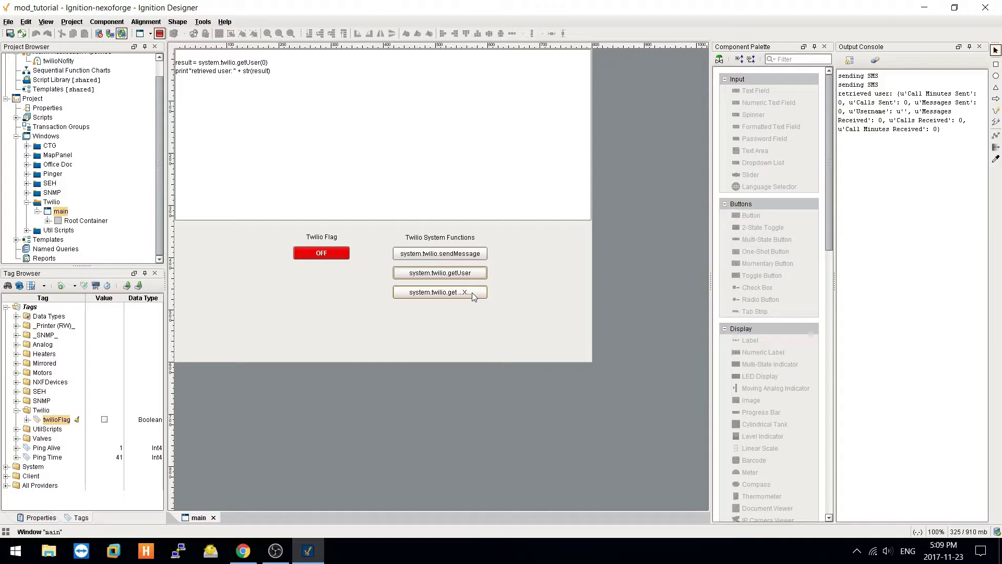
pyautogui.click(471, 292)
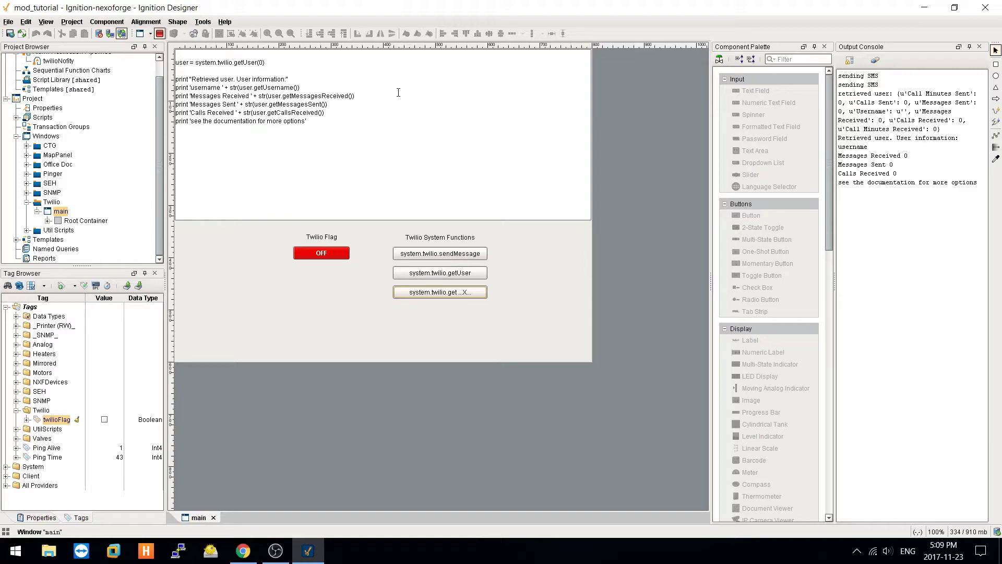
# - From Configure > Modules, open the Twilio Notifications documentation PDF
pyautogui.click(243, 551)
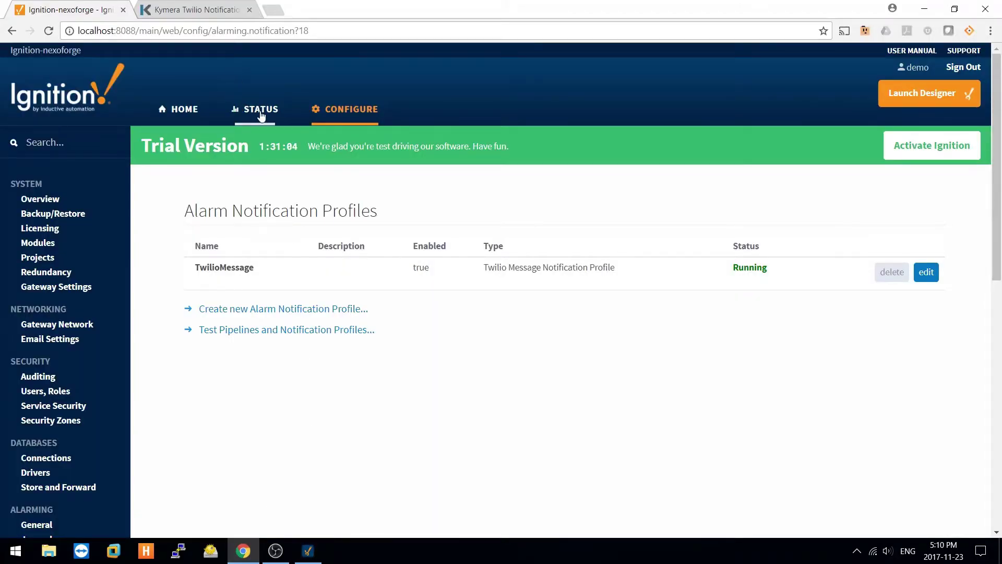
pyautogui.click(326, 119)
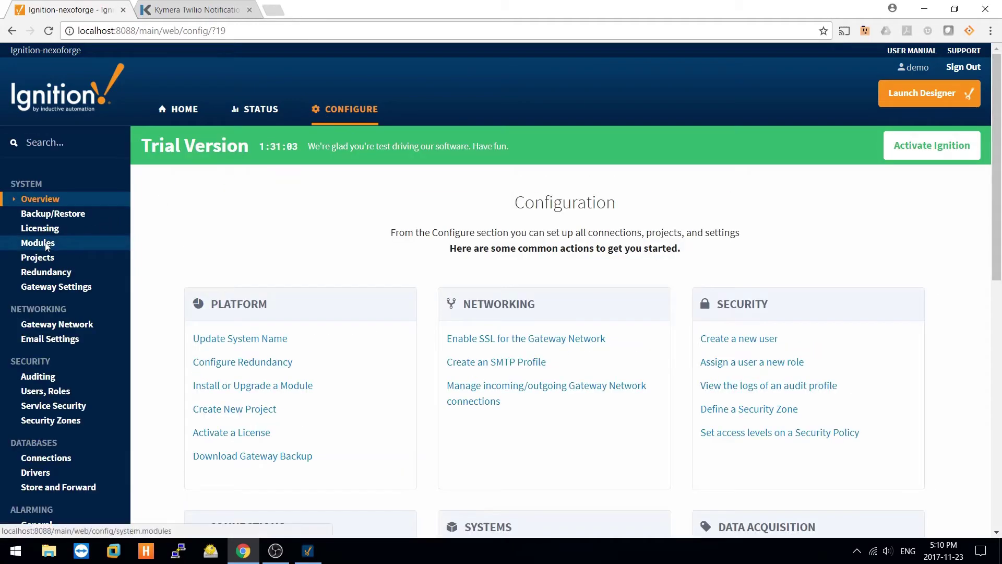
pyautogui.click(86, 250)
pyautogui.scroll(-20, 308, 218)
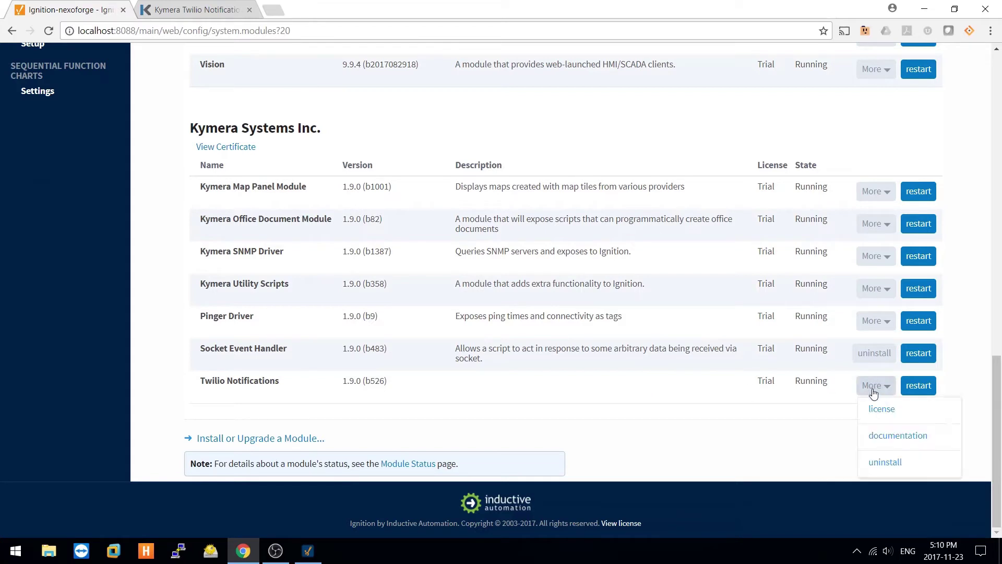
pyautogui.click(889, 436)
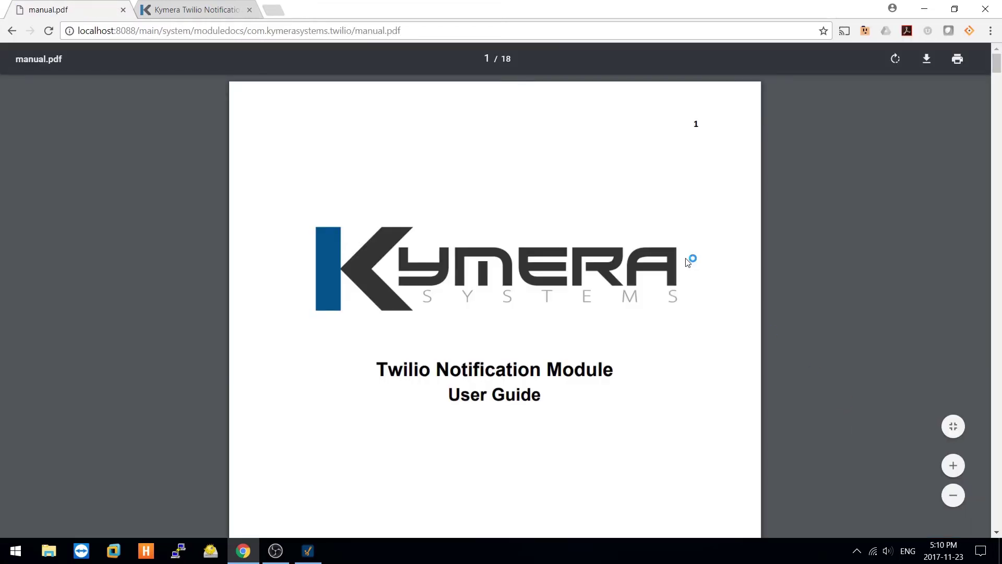